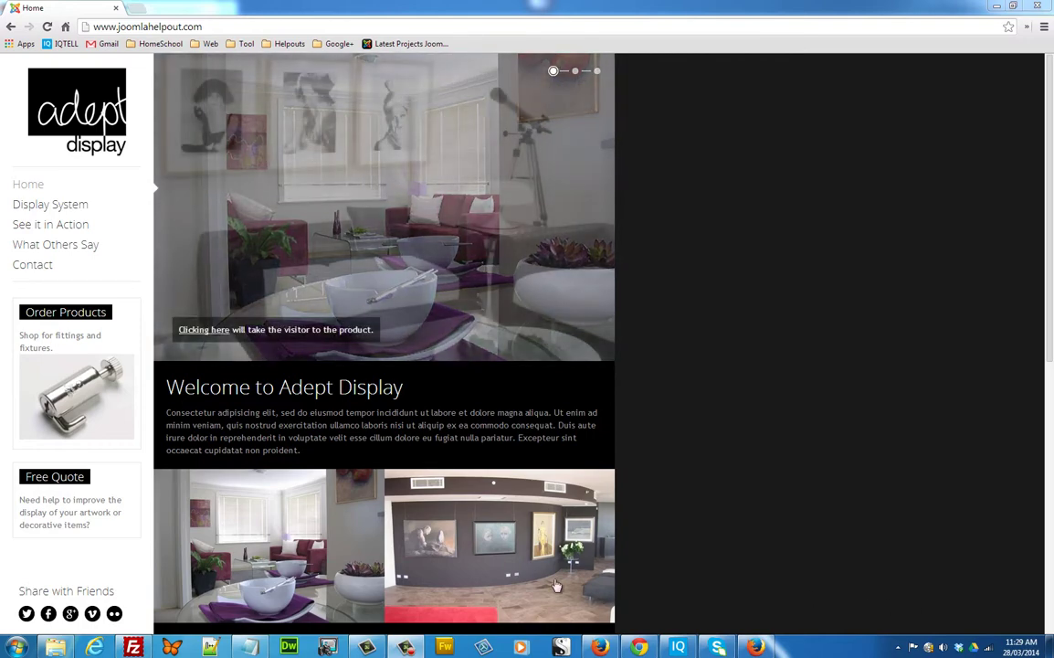
Step: Switch to the FileZilla FTP client using its taskbar button
left_click(151, 647)
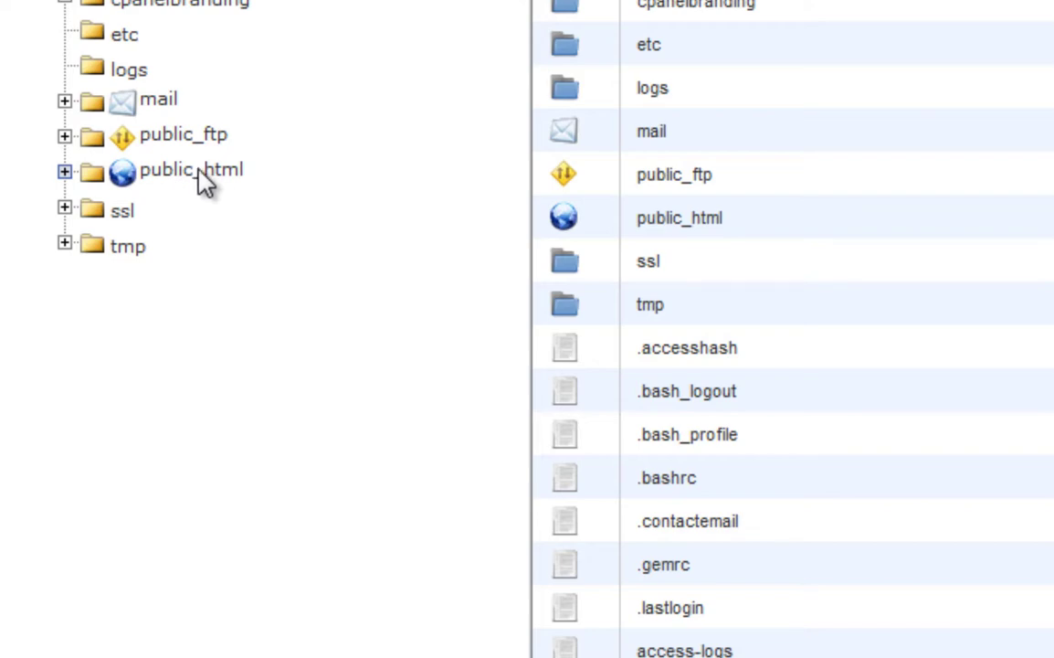
Step: Open public_html and select all its contents, from the administrator folder through ww0.JPG
left_click(197, 171)
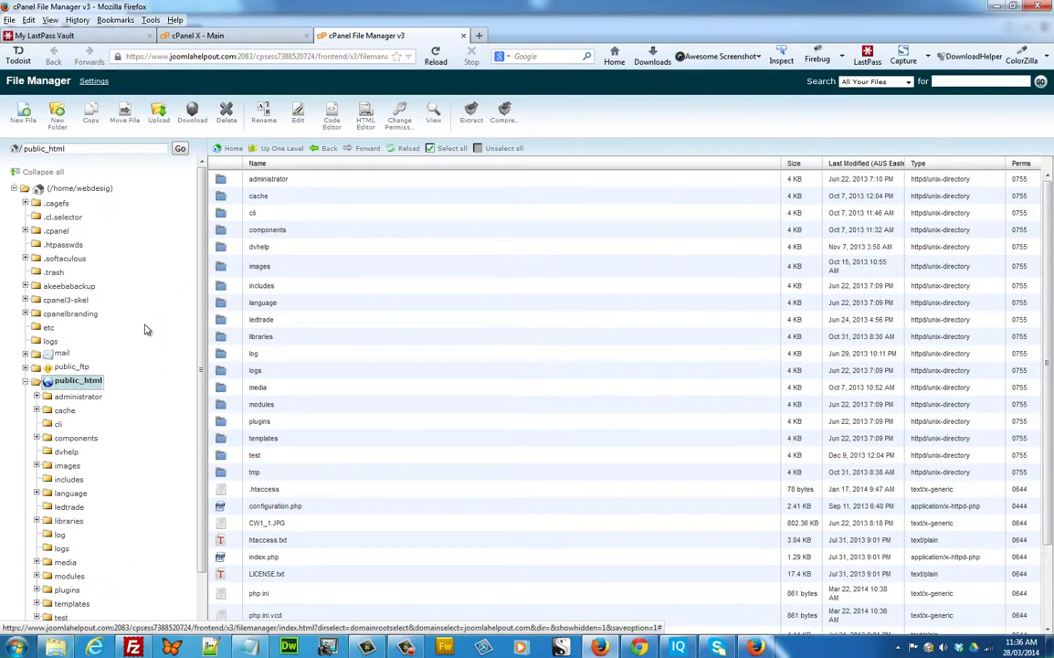
left_click(273, 181)
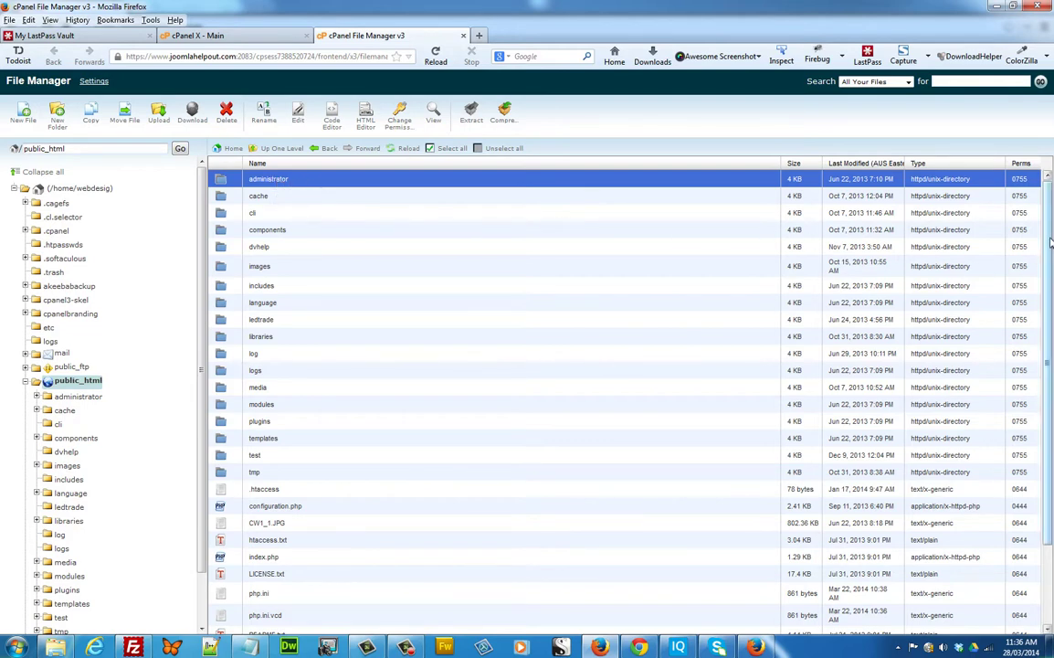
left_click_drag(1050, 242, 1050, 449)
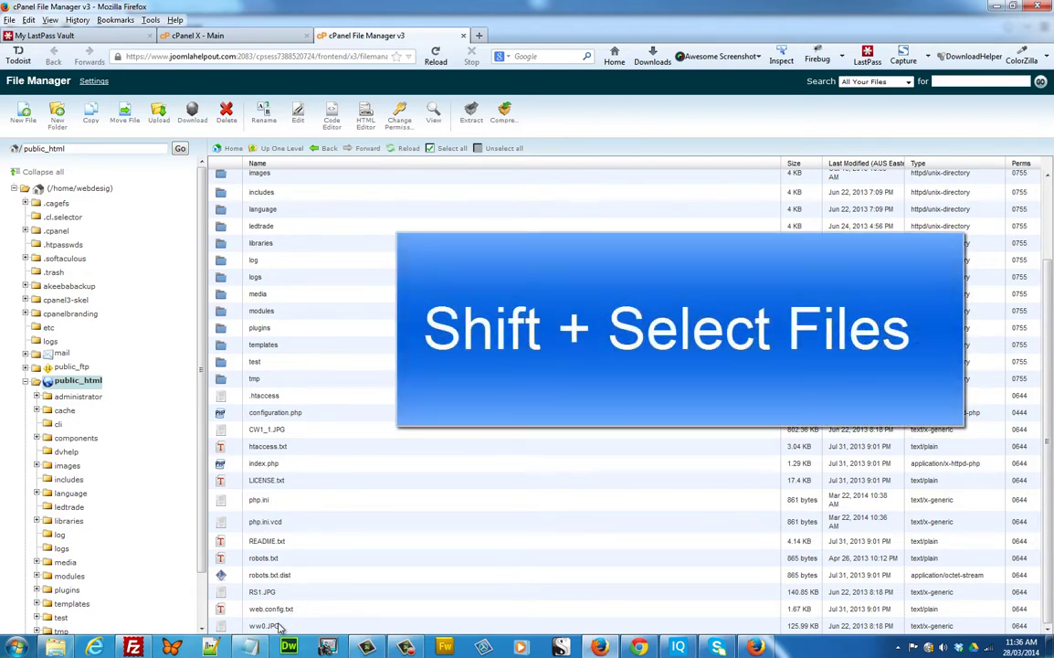
left_click(280, 626, "shift")
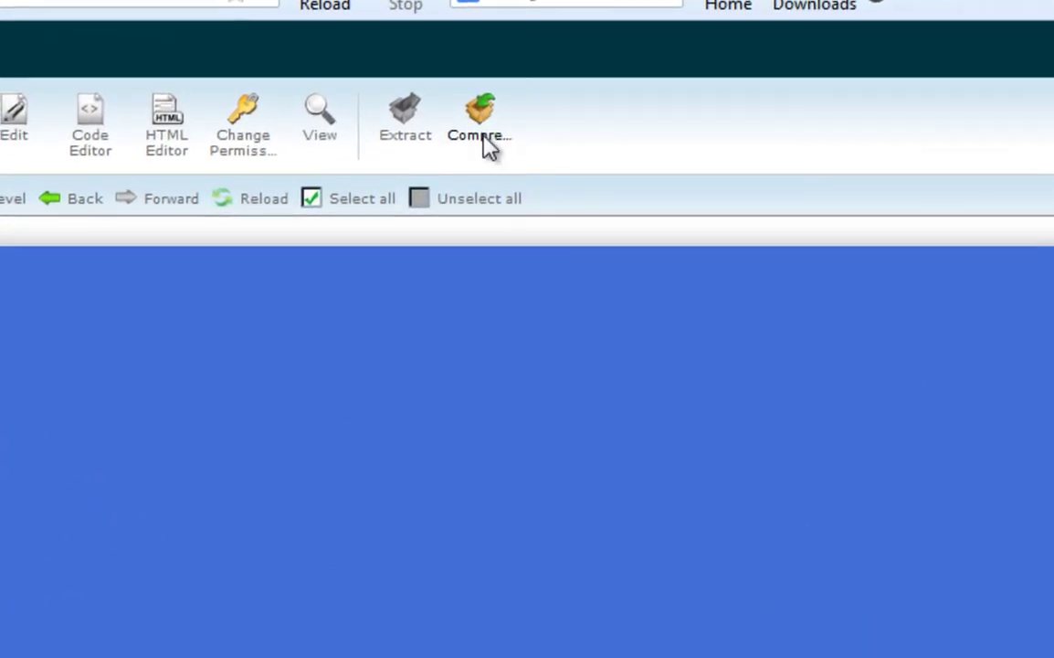
Step: Compress the selected files as a Zip Archive at /public_html/administrator.zip
left_click(482, 280)
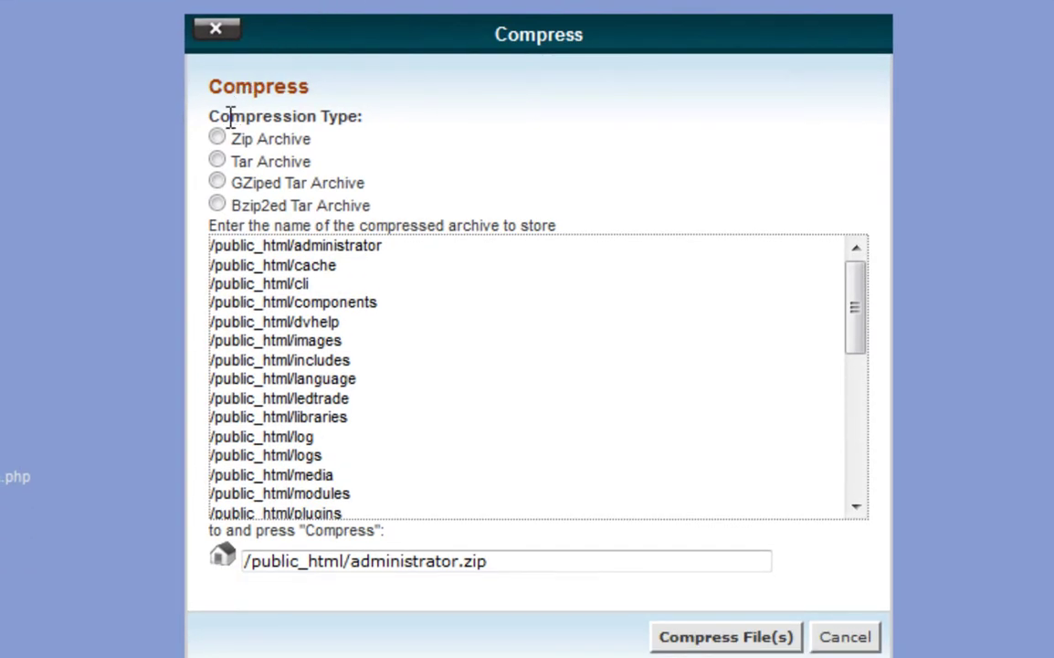
left_click(219, 144)
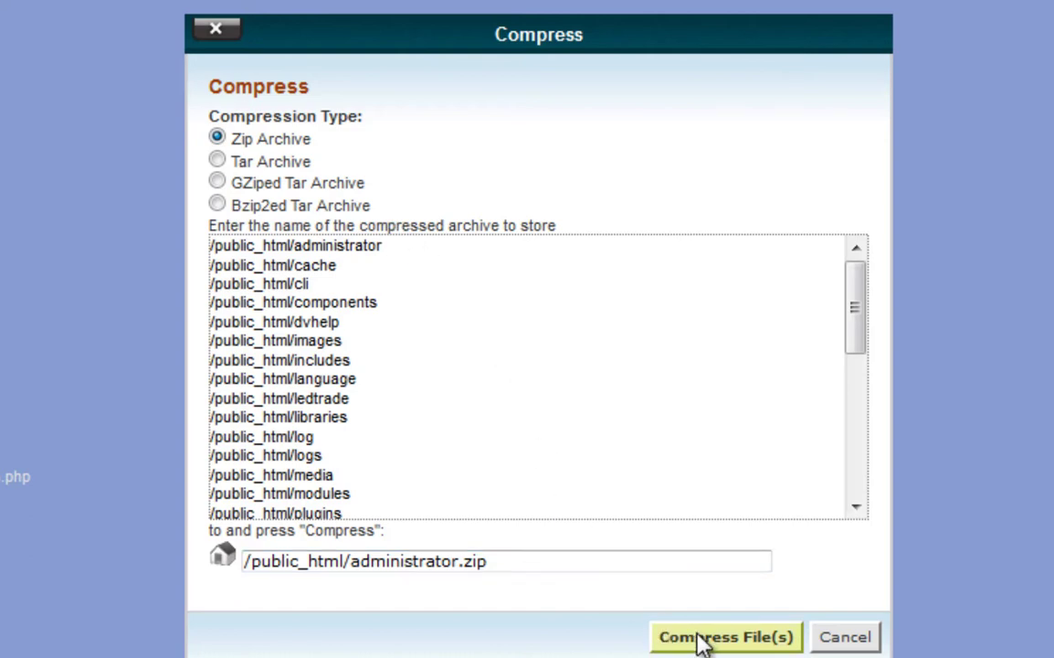
left_click(356, 566)
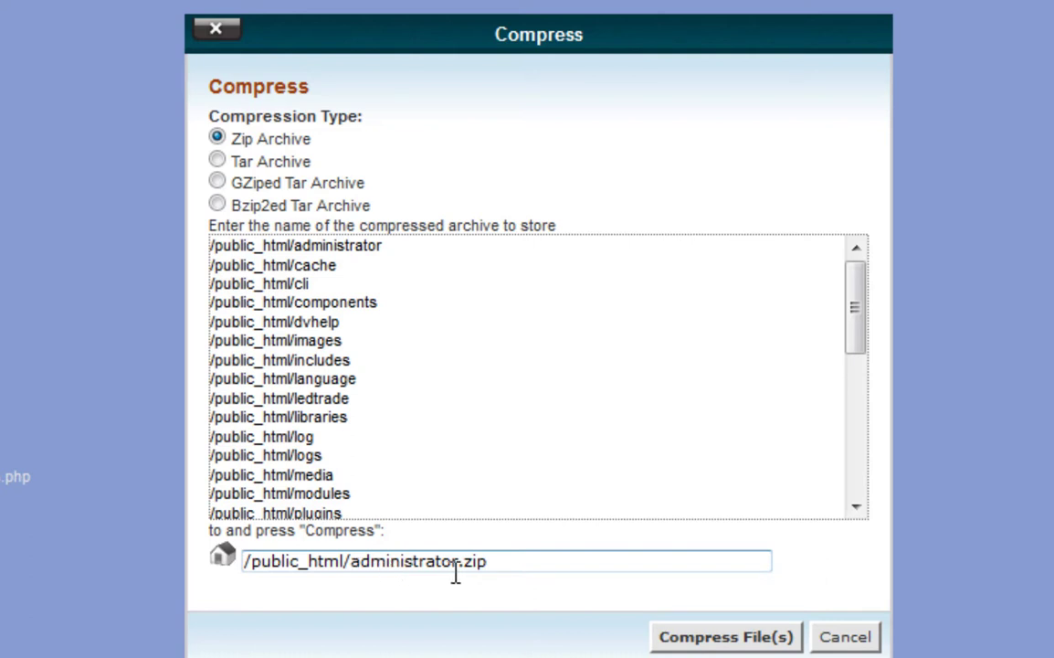
left_click(705, 641)
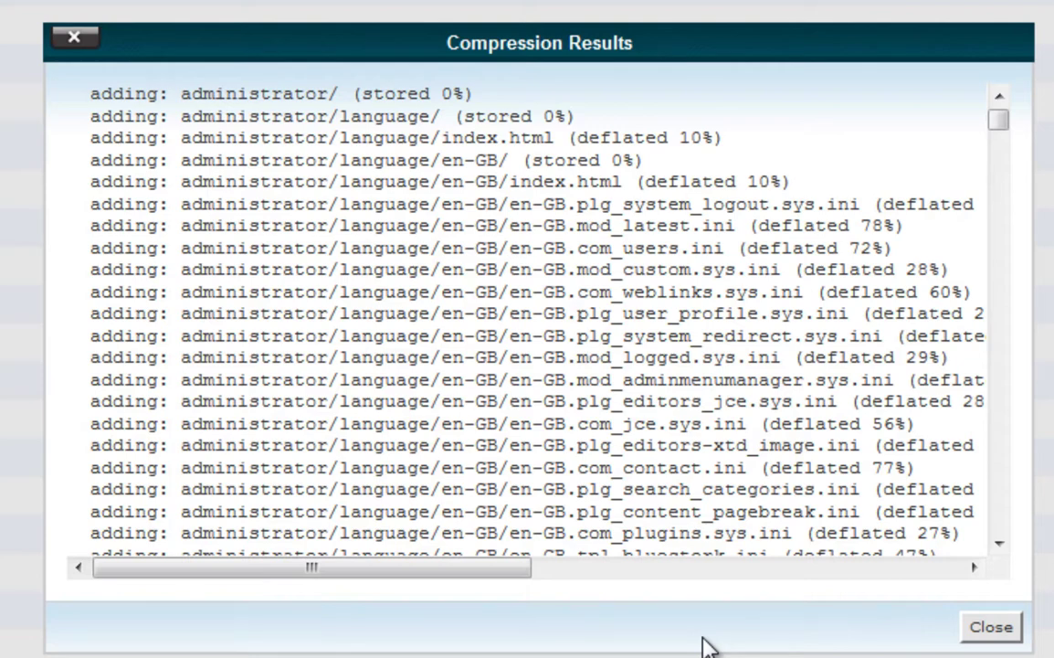
left_click(991, 629)
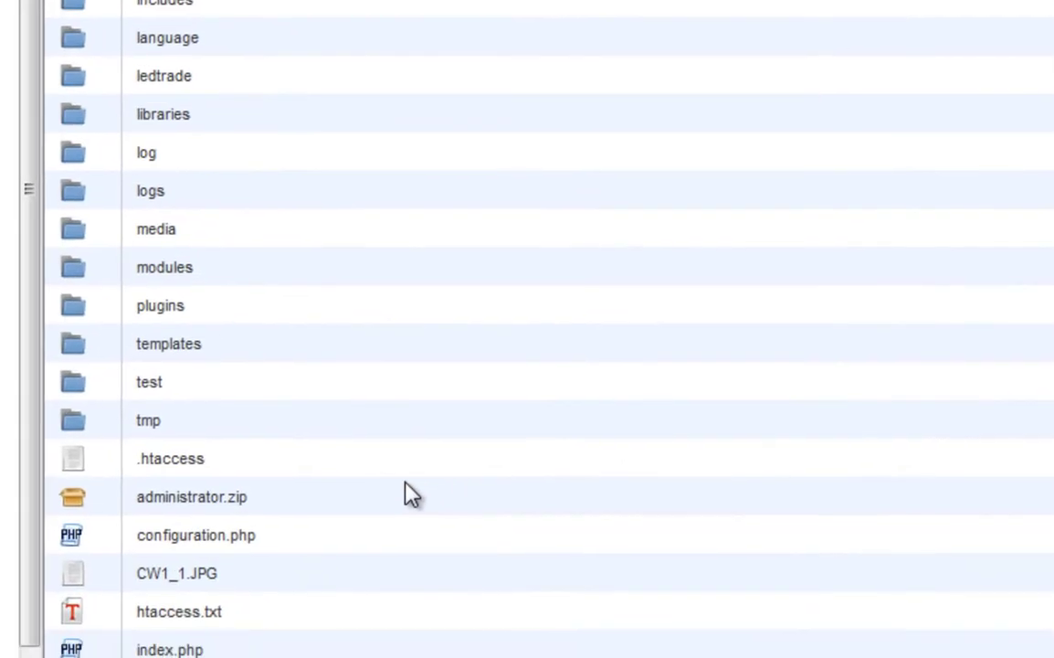
Step: Download administrator.zip and save the file to the computer
left_click(257, 505)
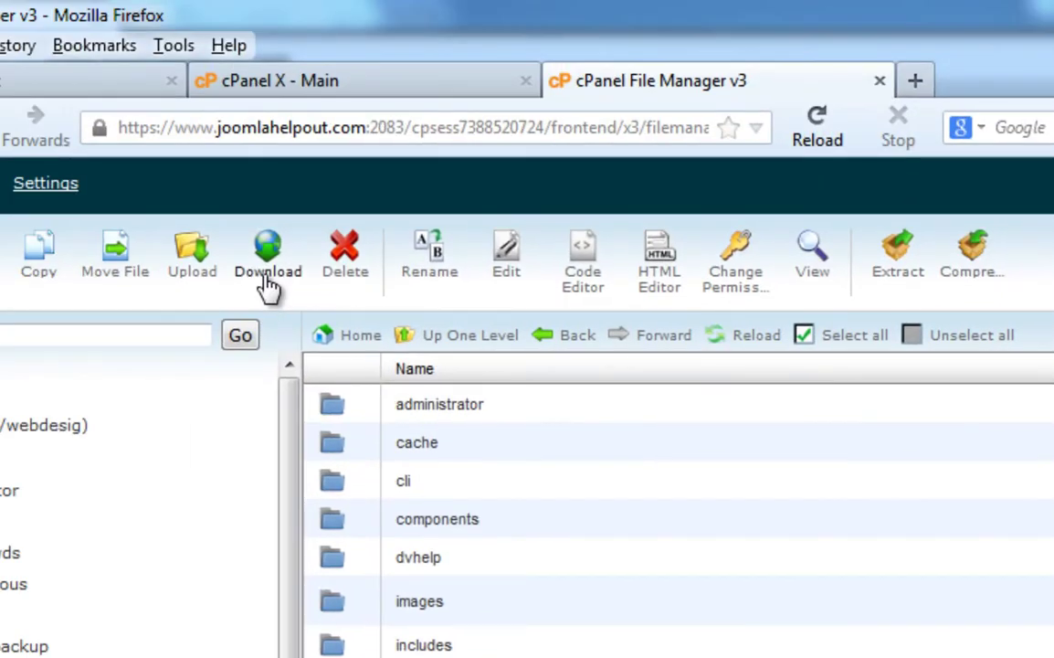
left_click(268, 286)
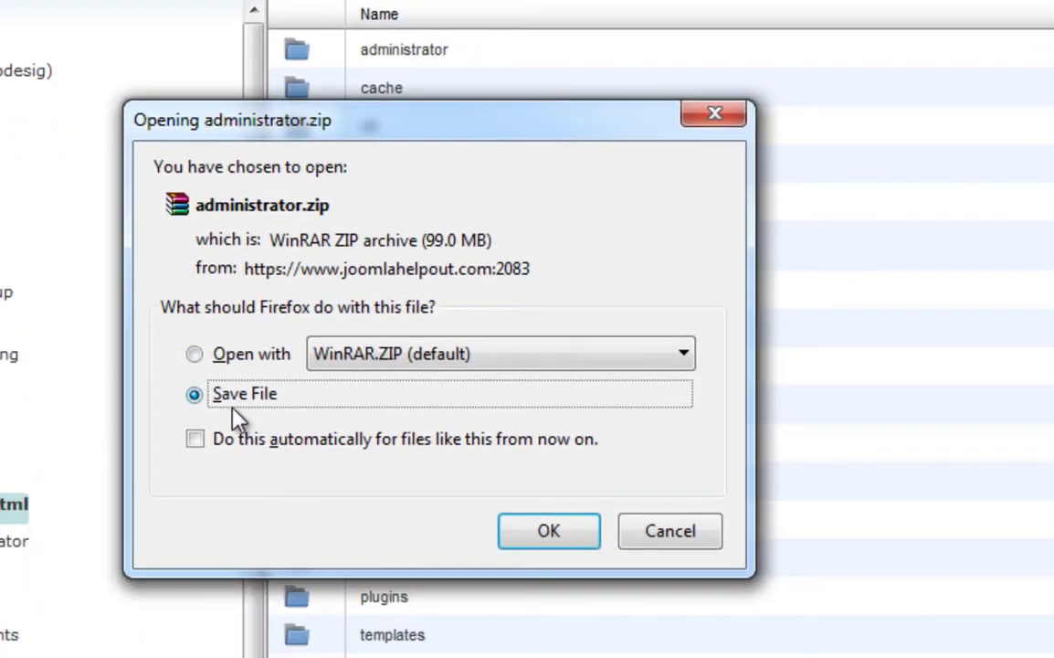
left_click(532, 537)
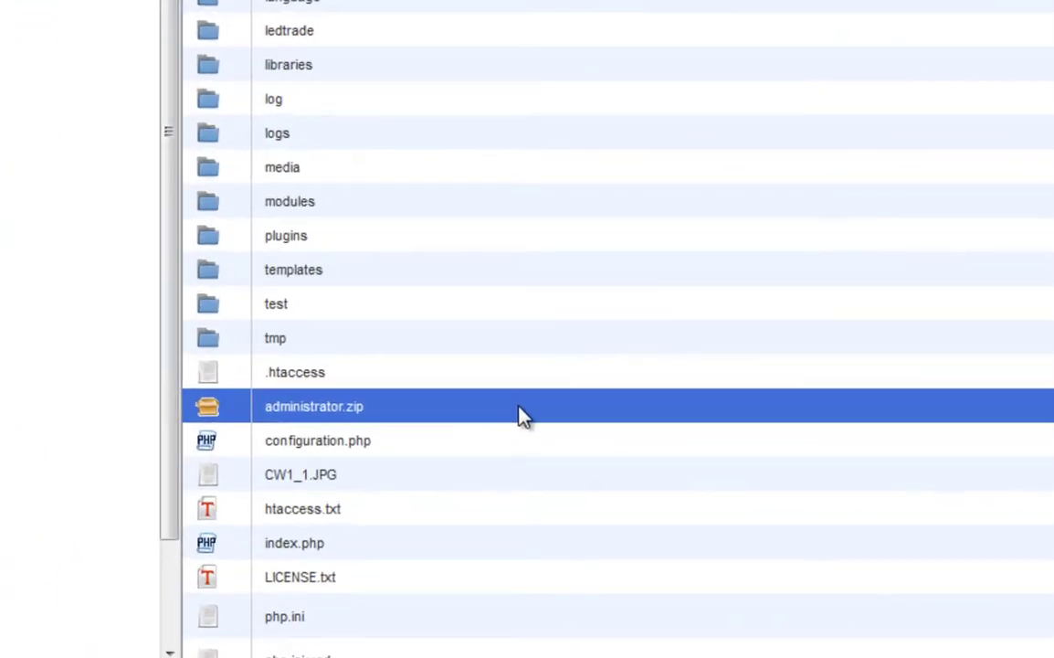
Step: Open configuration.php in the Code Editor with utf-8 encoding
left_click(493, 452)
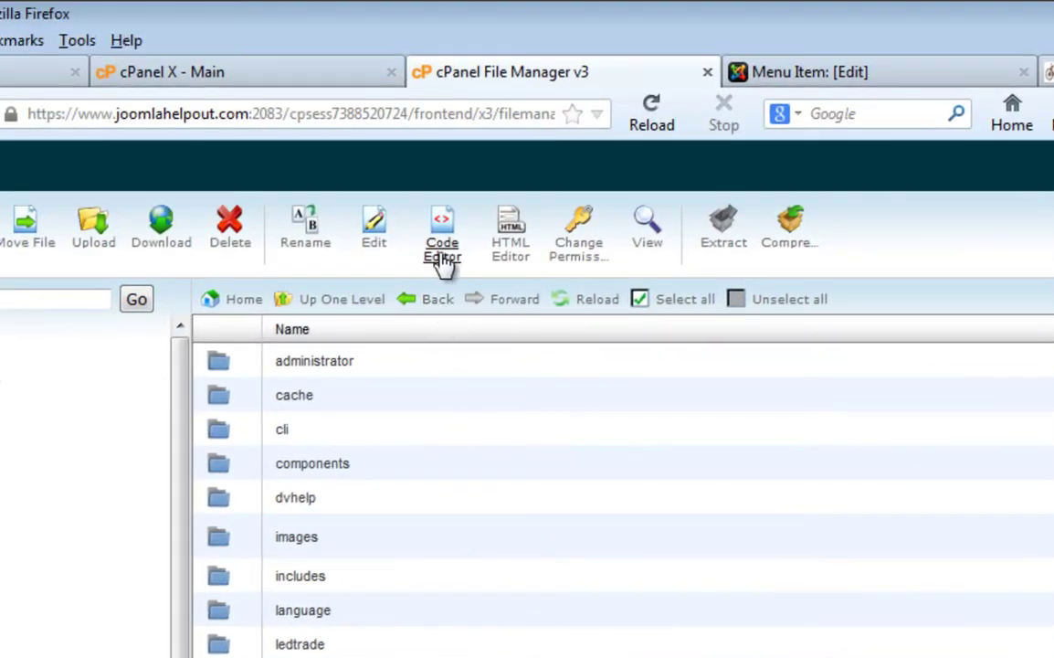
left_click(445, 262)
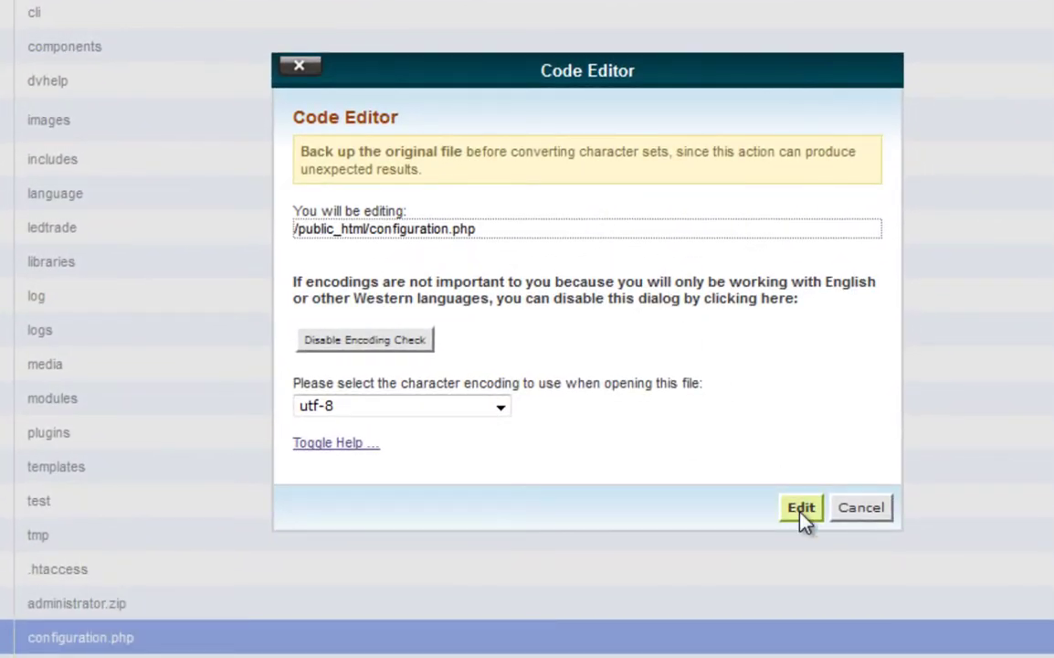
left_click(801, 508)
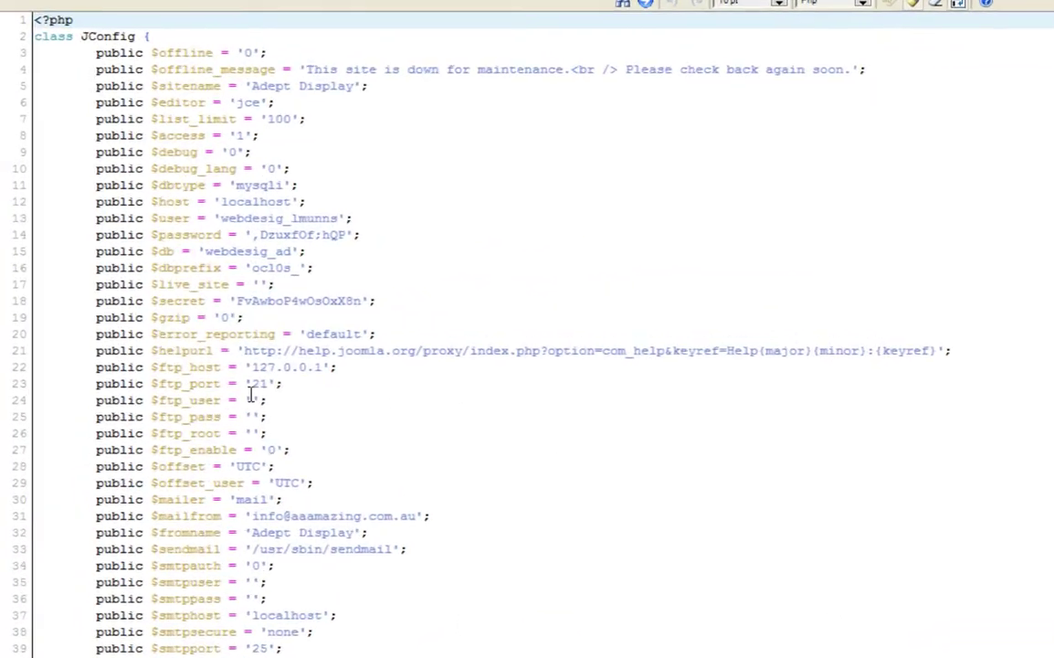
Step: Highlight the $user, $password and $db lines showing the database connection details
left_click_drag(103, 213, 391, 216)
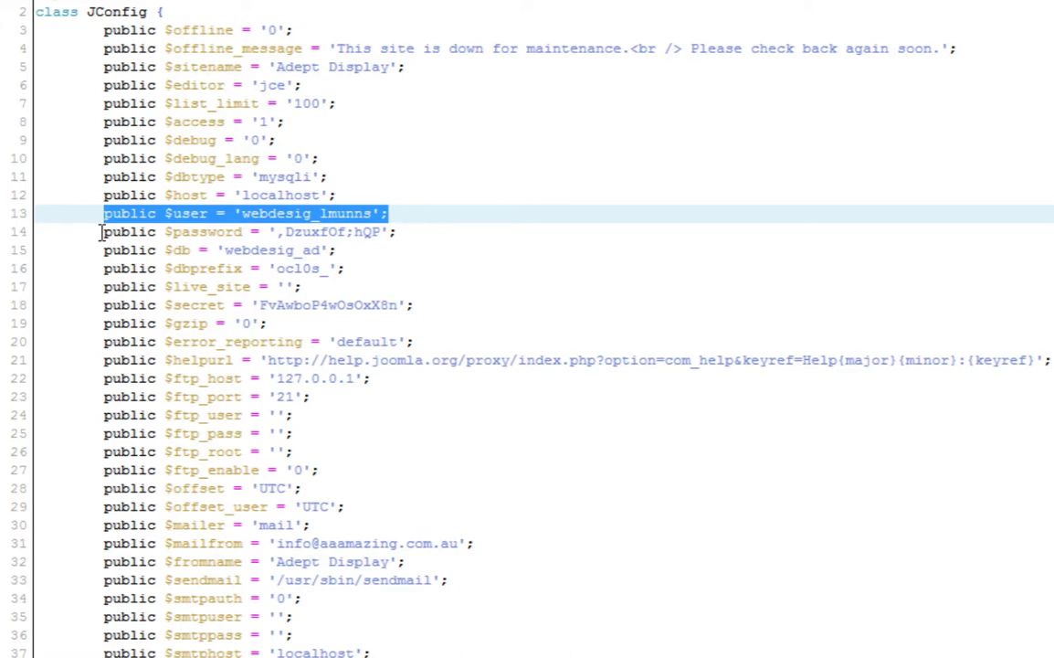
left_click_drag(103, 233, 405, 236)
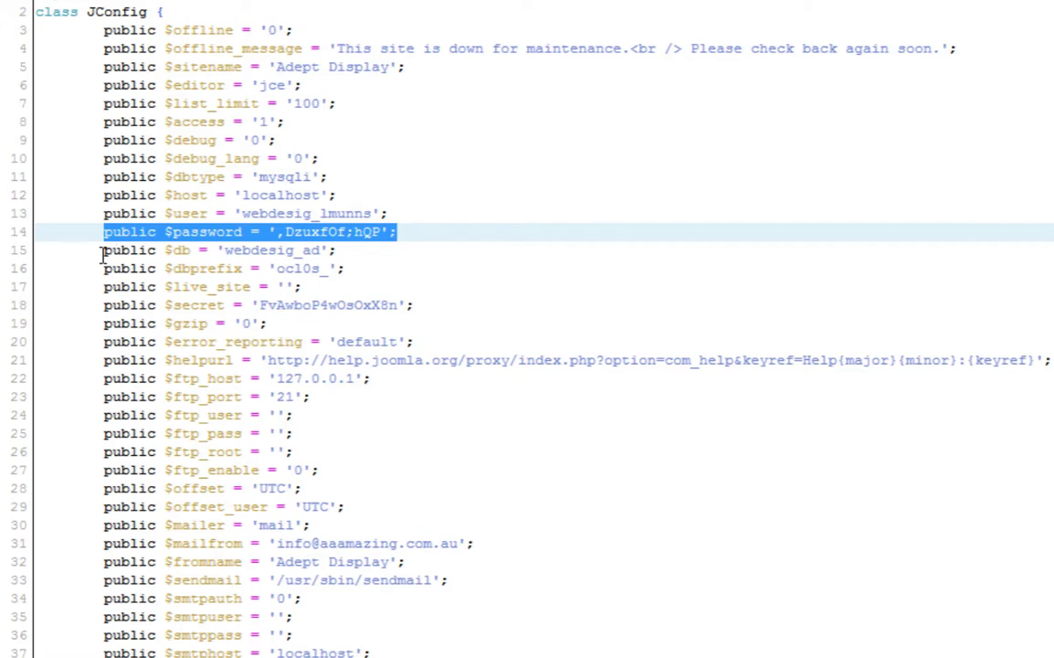
left_click_drag(102, 252, 347, 254)
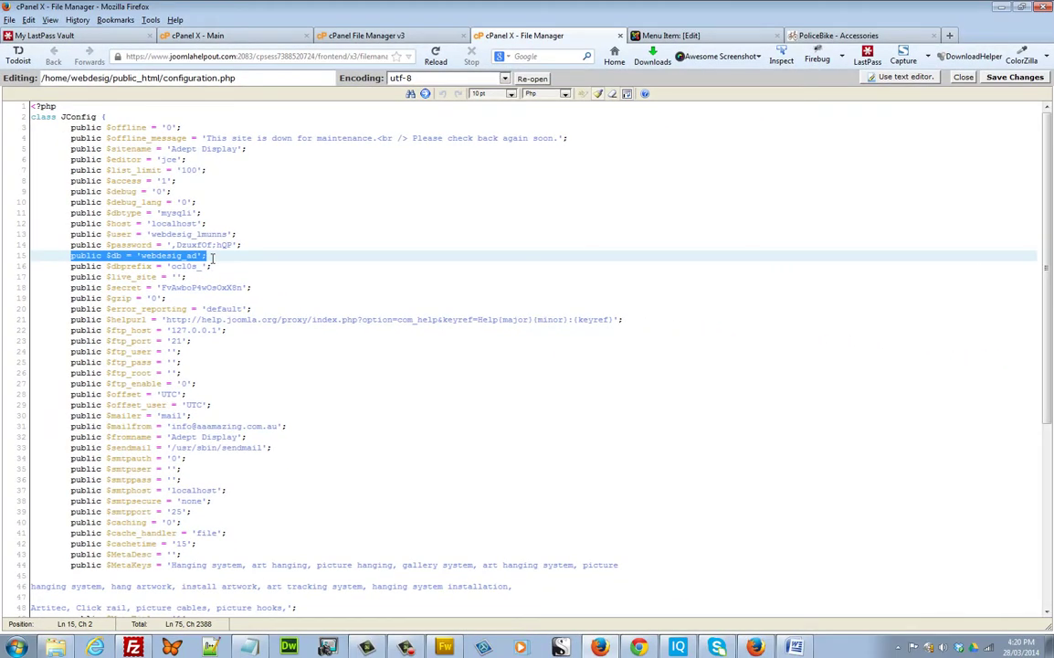
Step: Close the configuration editor and launch phpMyAdmin from cPanel's Databases section
left_click(962, 78)
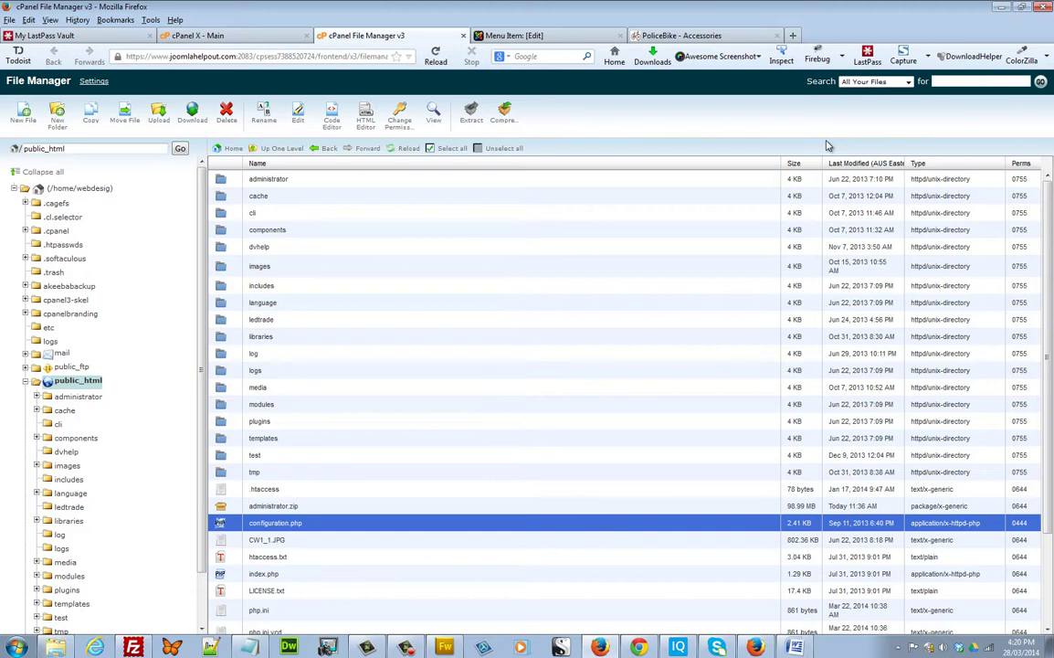
left_click(261, 43)
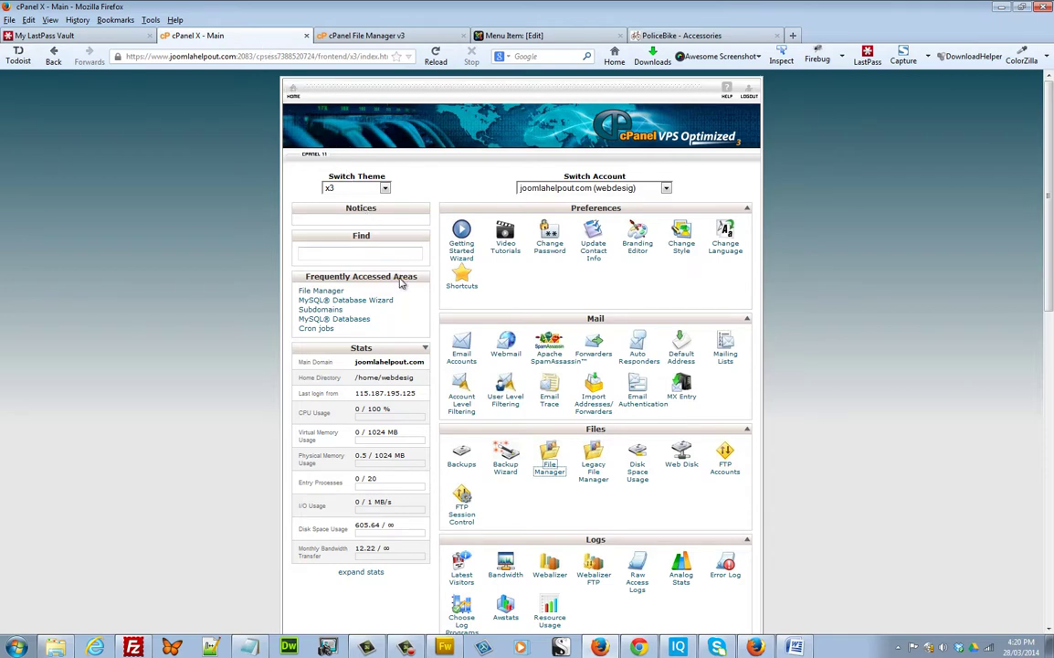
scroll(694, 484, "down", 3)
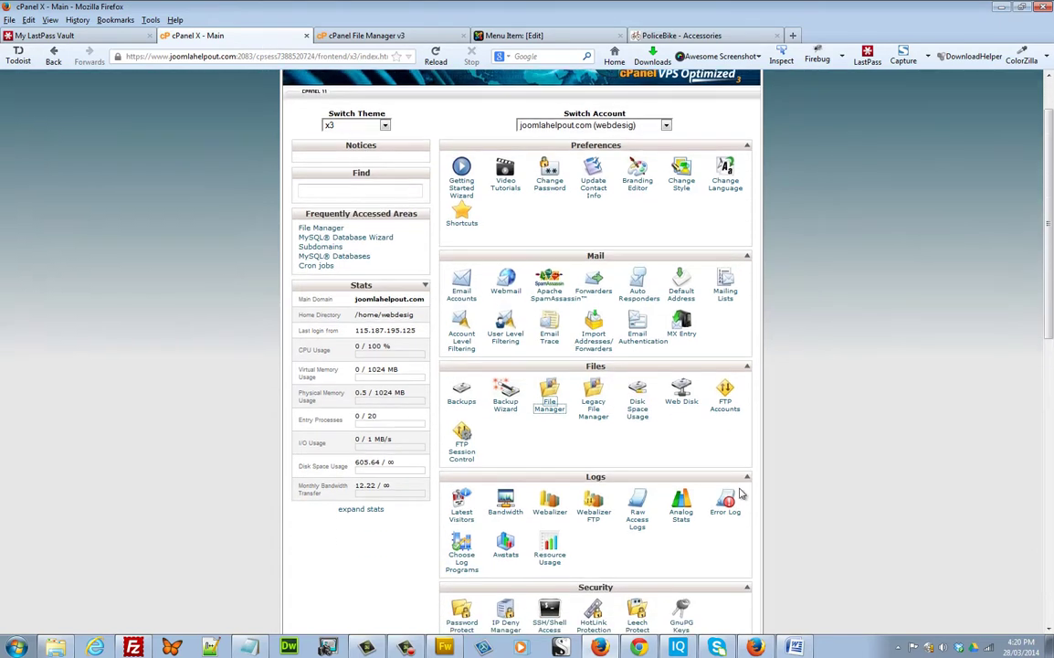
scroll(740, 493, "down", 2)
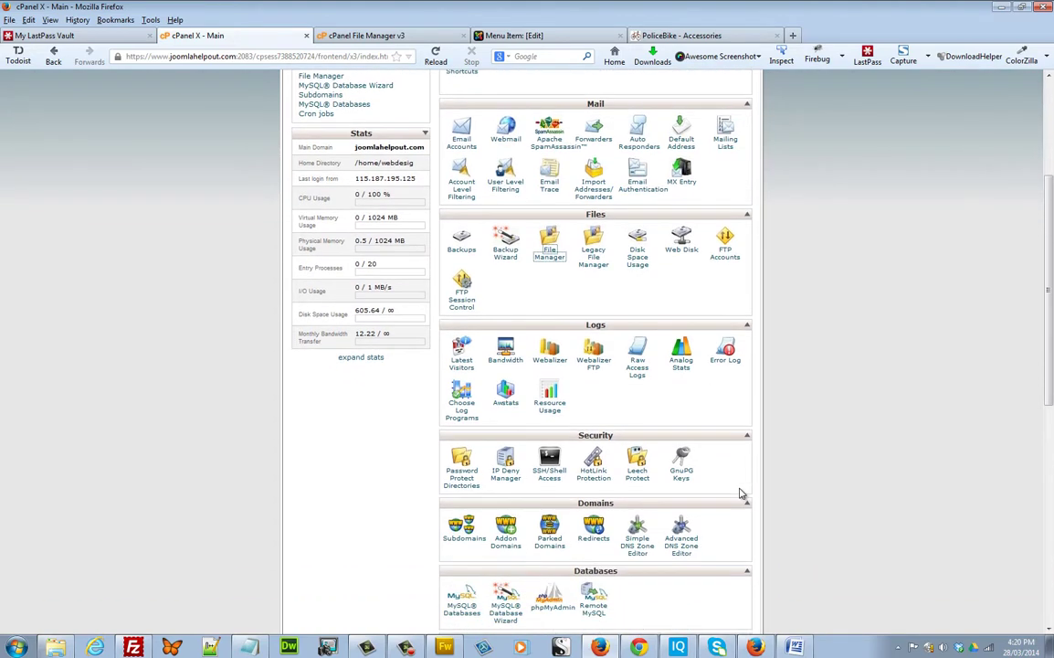
scroll(740, 493, "down", 6)
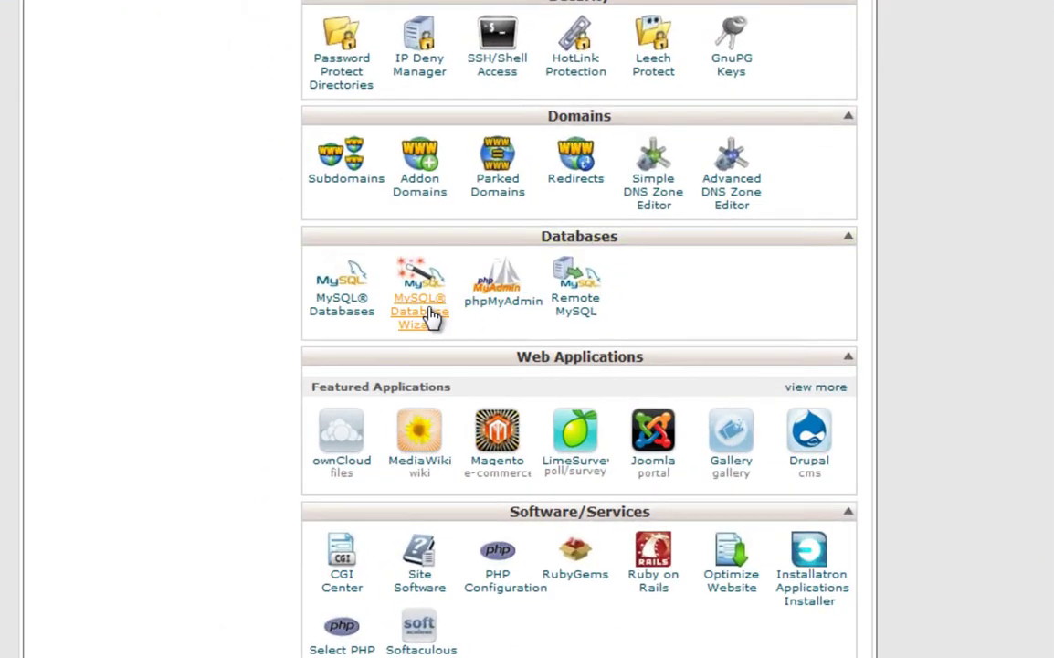
left_click(491, 301)
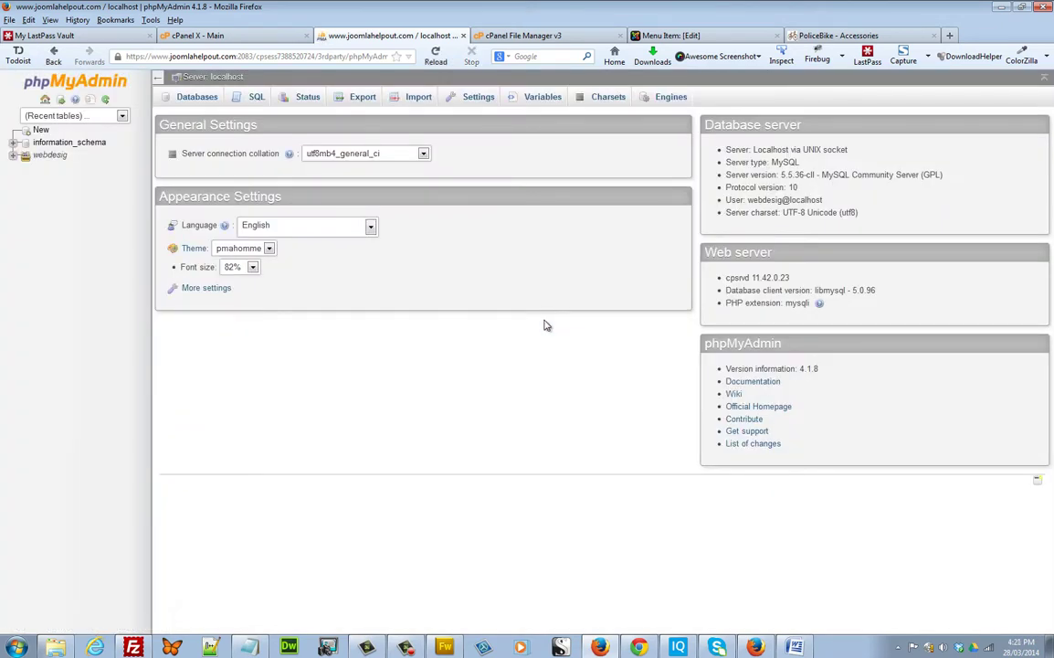
Step: Quick-export the webdesig_ad database as SQL and save webdesig_ad.sql to disk
left_click(24, 155)
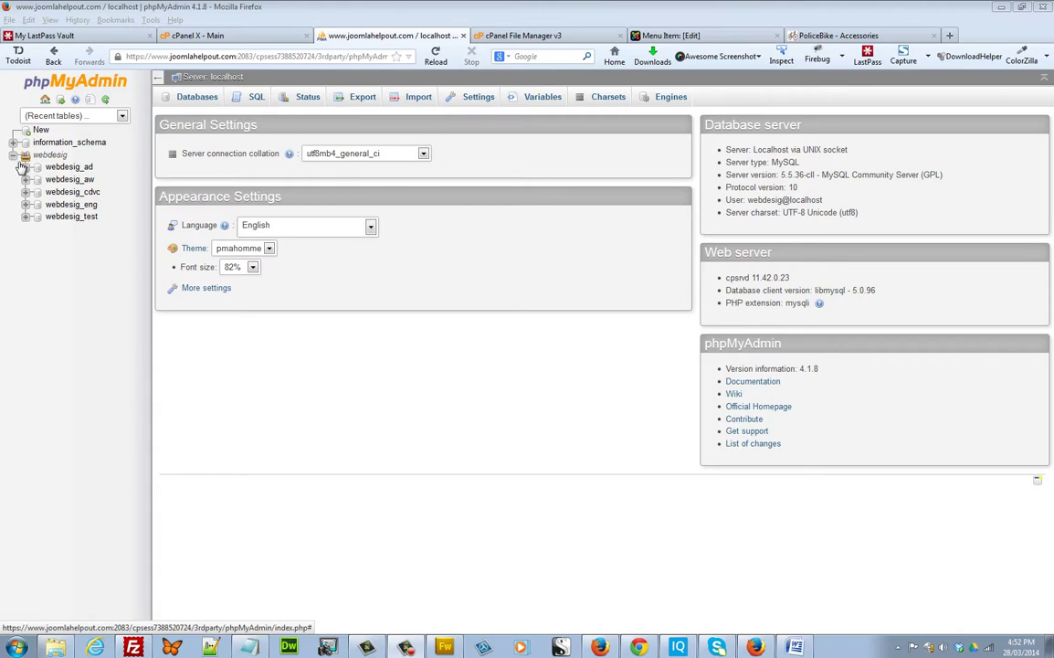
left_click(66, 168)
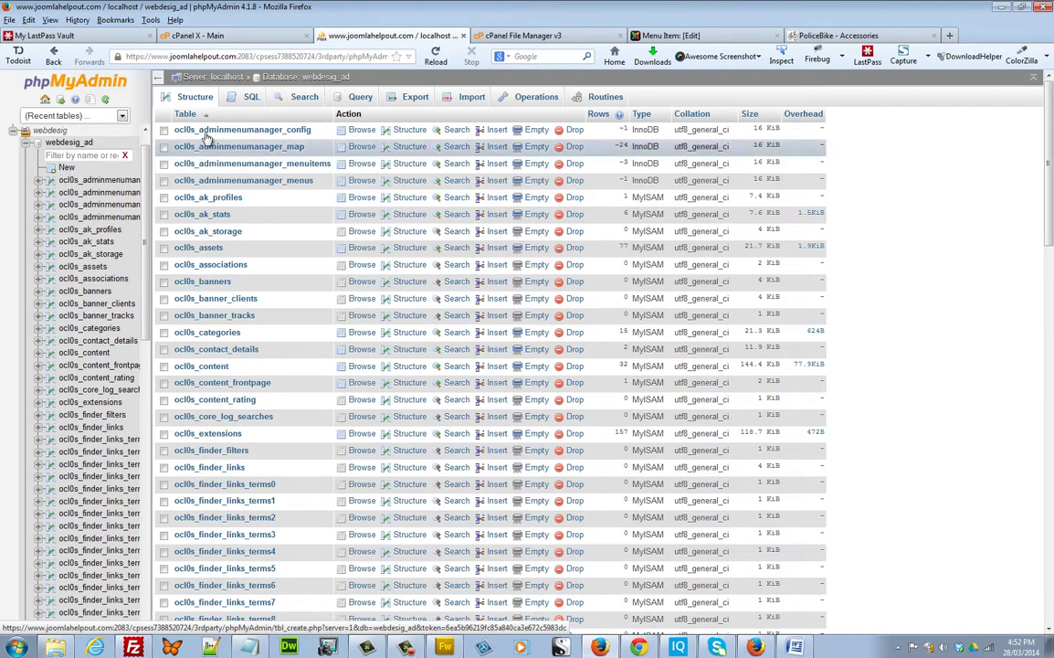
left_click(415, 99)
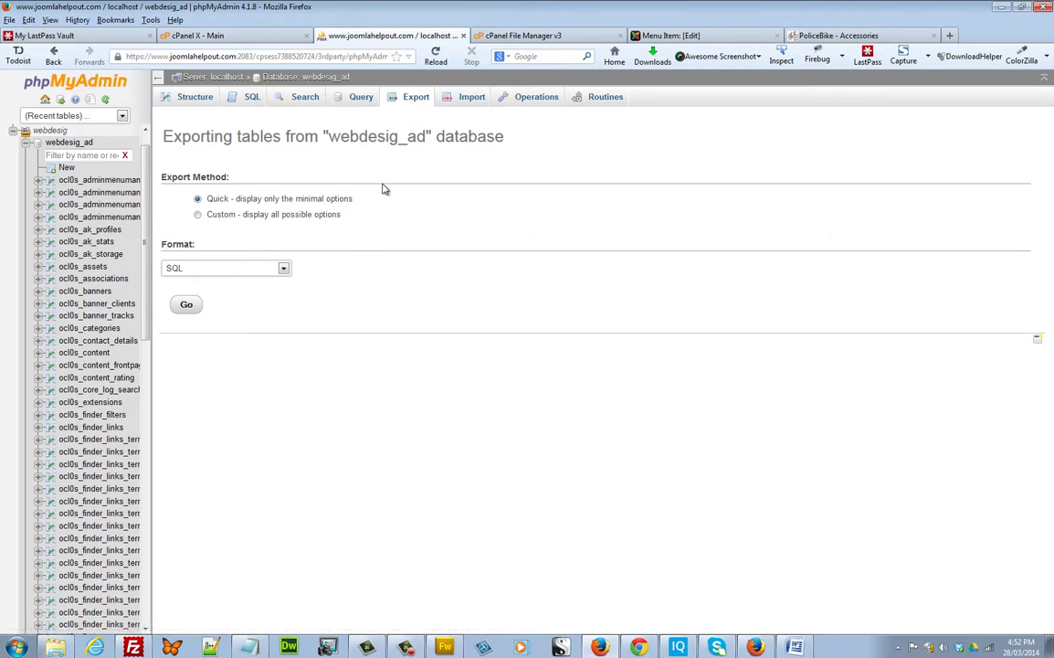
left_click(189, 306)
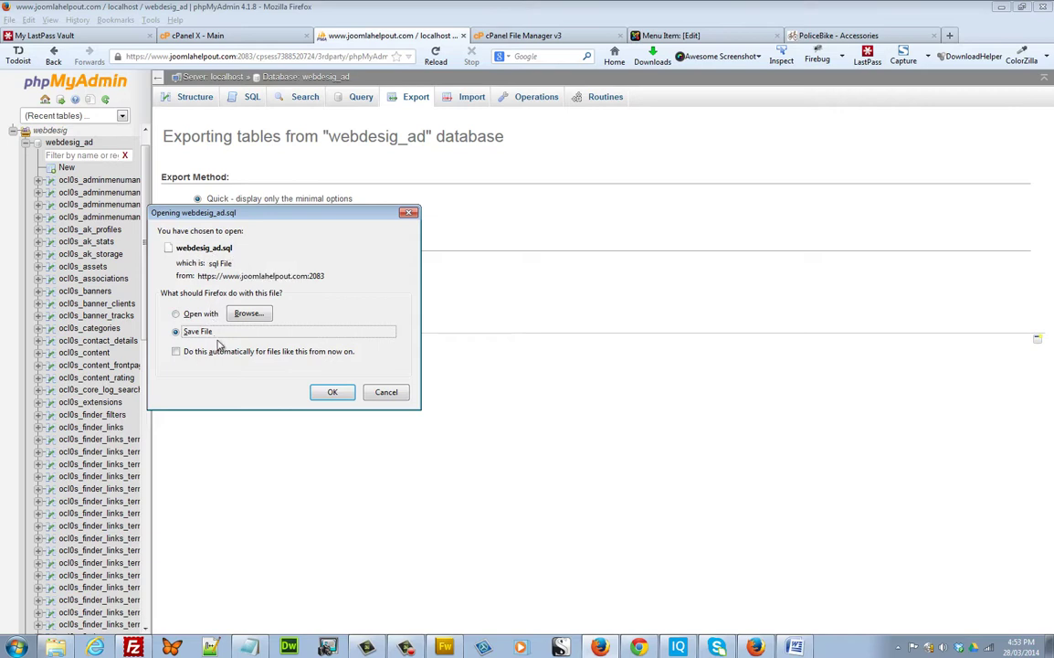
left_click(331, 392)
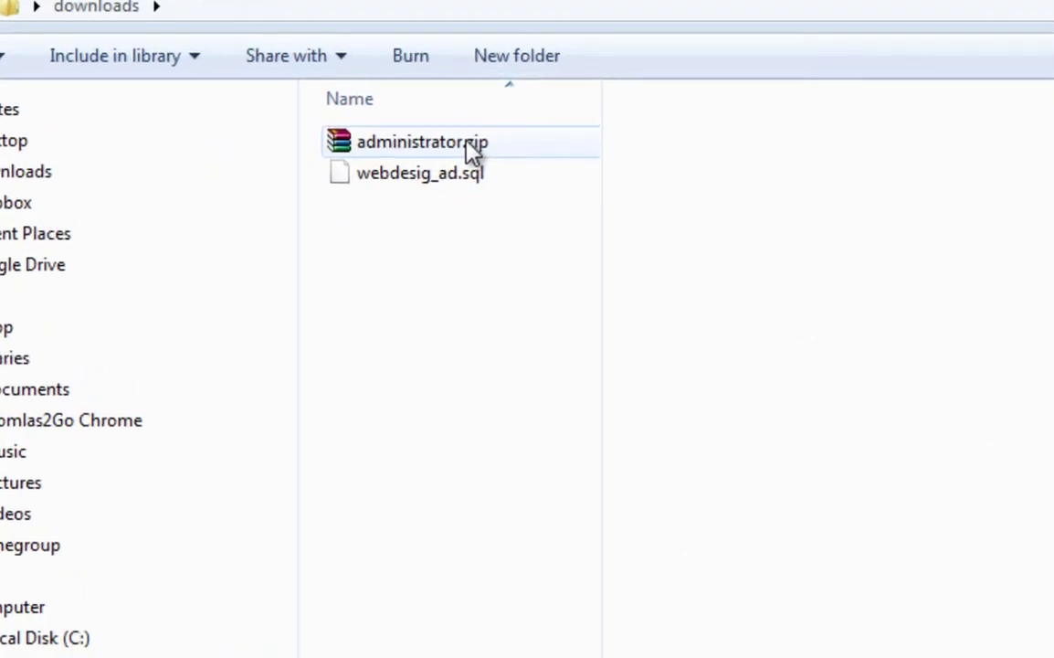
Step: In the downloads folder, check administrator.zip and preview the webdesig_ad.sql dump
left_click(431, 132)
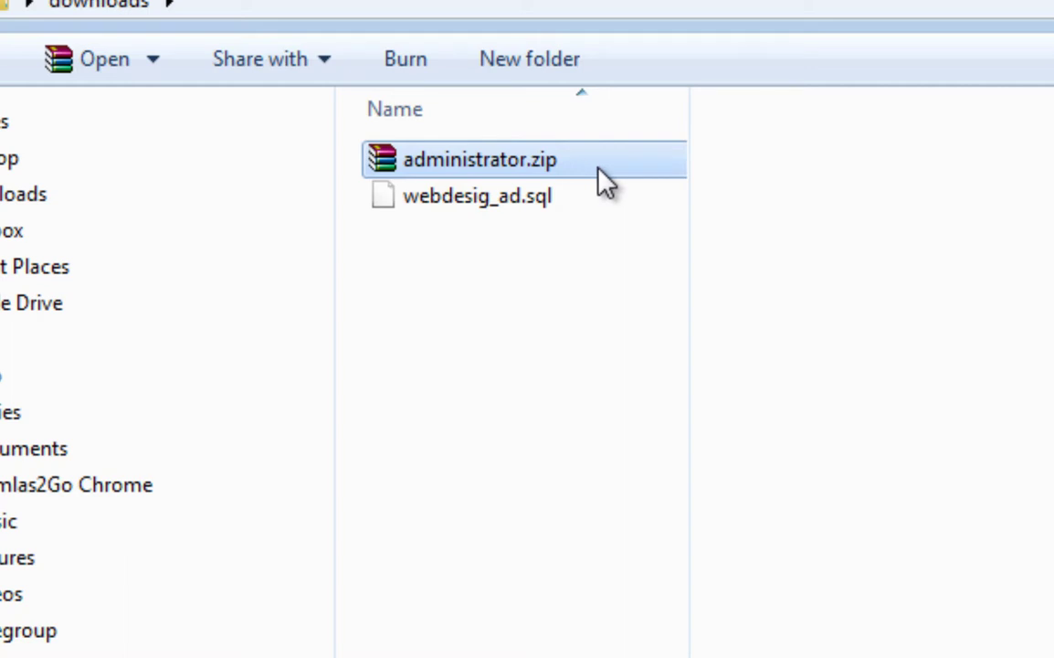
left_click(565, 213)
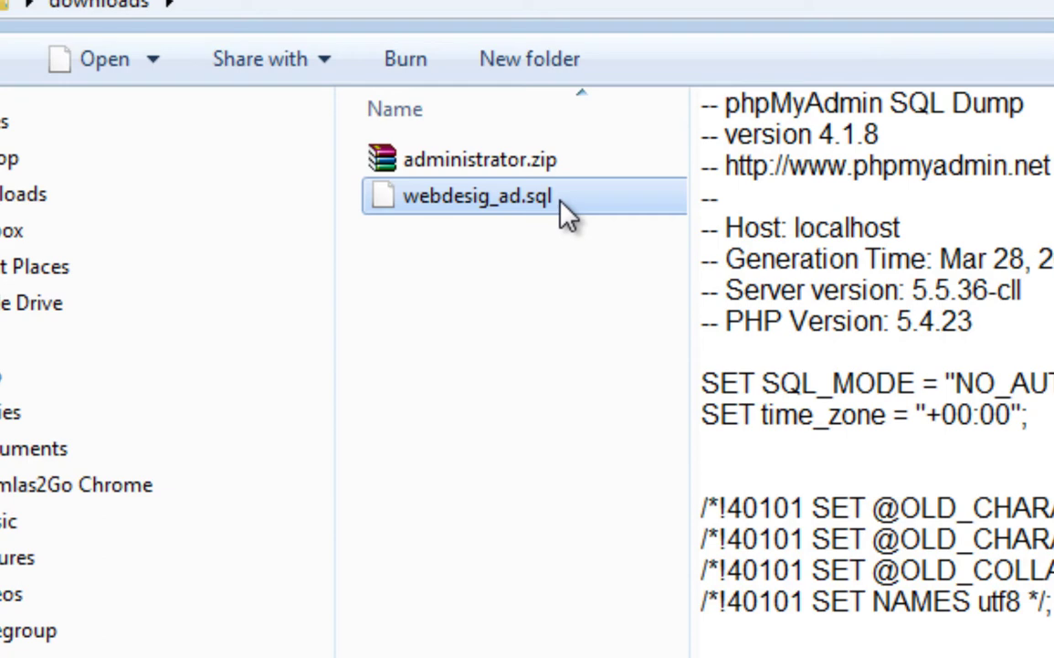